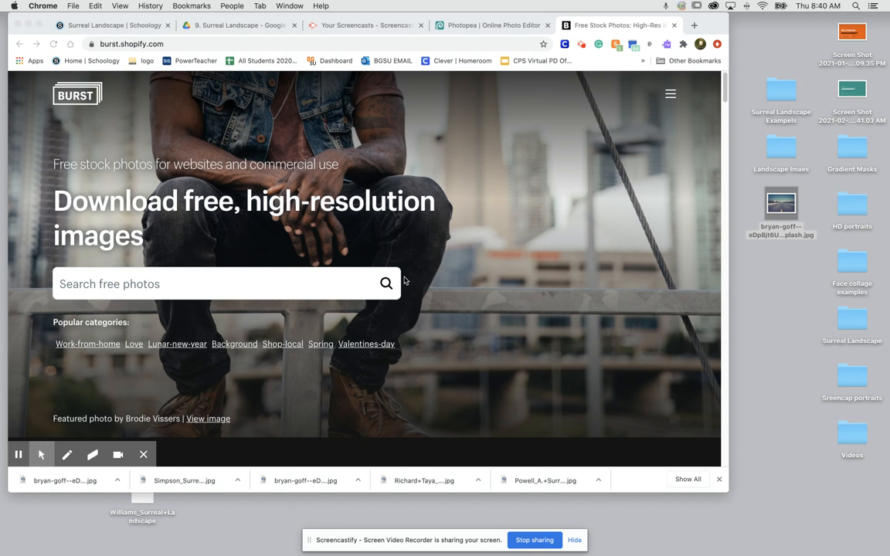
Search the Burst free stock photos for "dog".
click(325, 283)
click(184, 284)
text(dog)
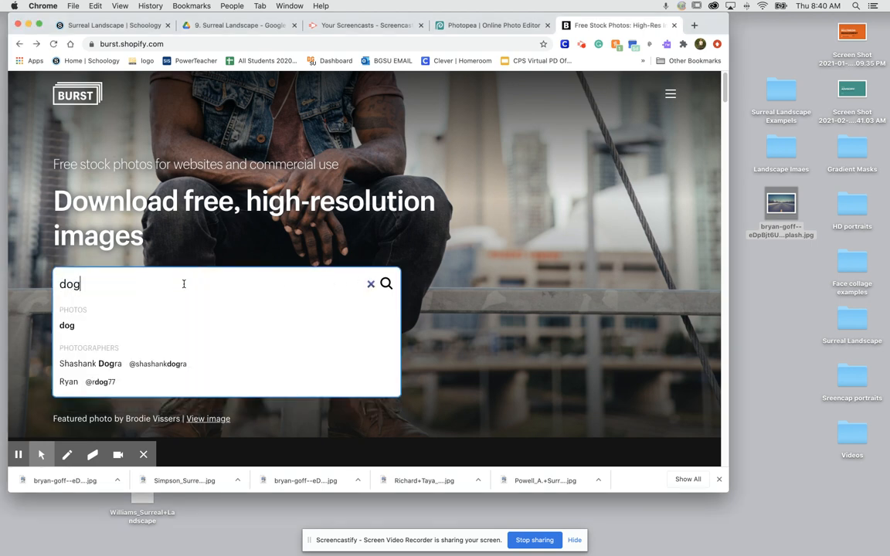
key(Return)
Download the low-res photo "A Fluffy Dog Wearing A Necklace Of Flowers" and dismiss the newsletter sign-up.
scroll(184, 286, down, 5)
scroll(596, 346, down, 3)
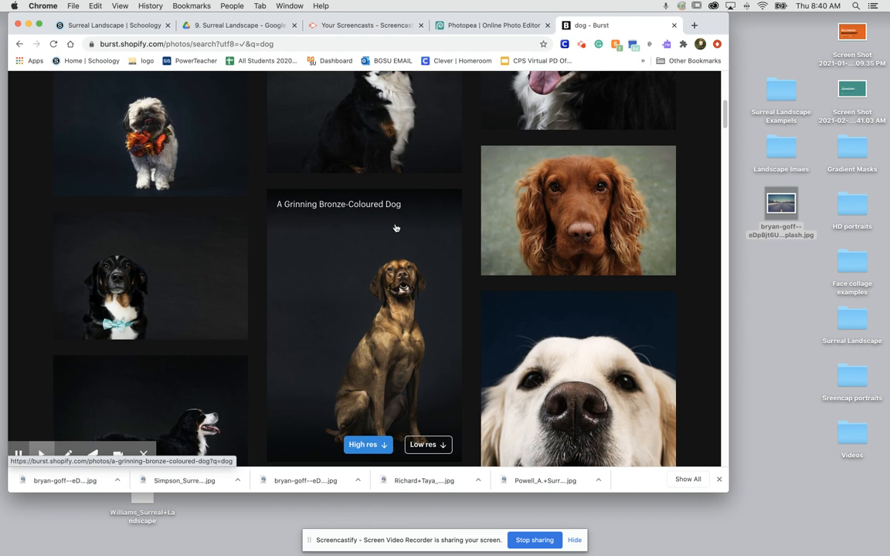
scroll(298, 222, up, 1)
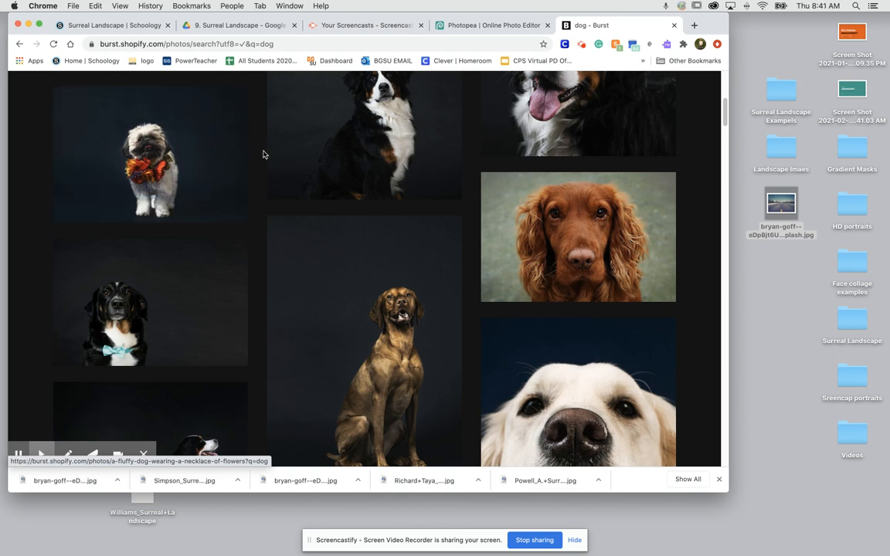
scroll(193, 150, up, 1)
scroll(193, 150, up, 1)
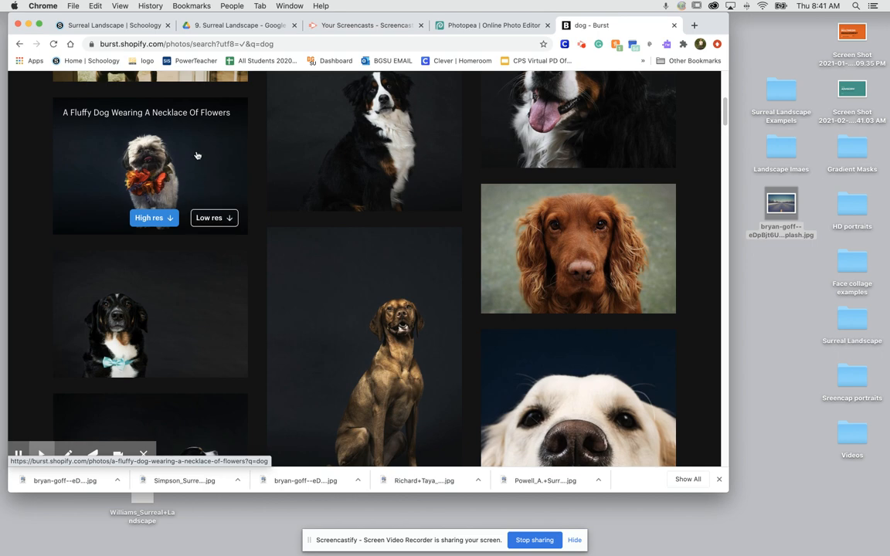
click(222, 220)
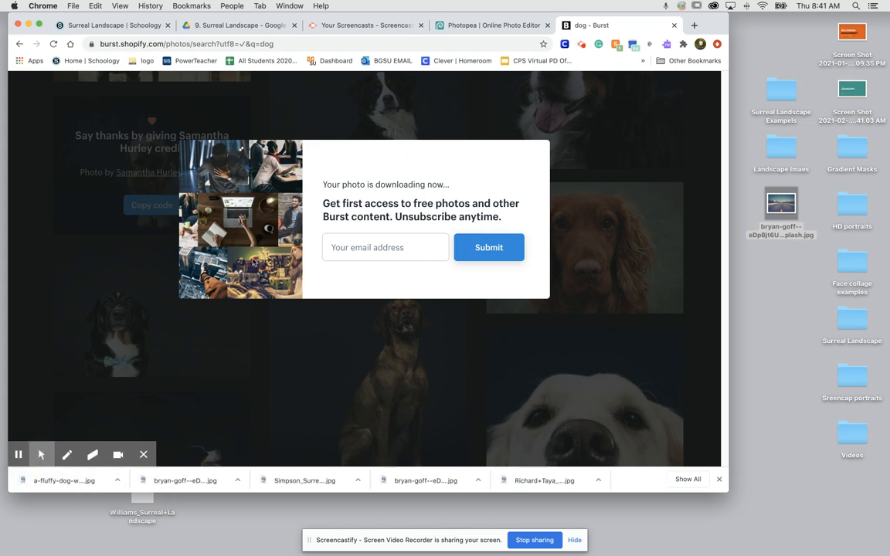
click(349, 353)
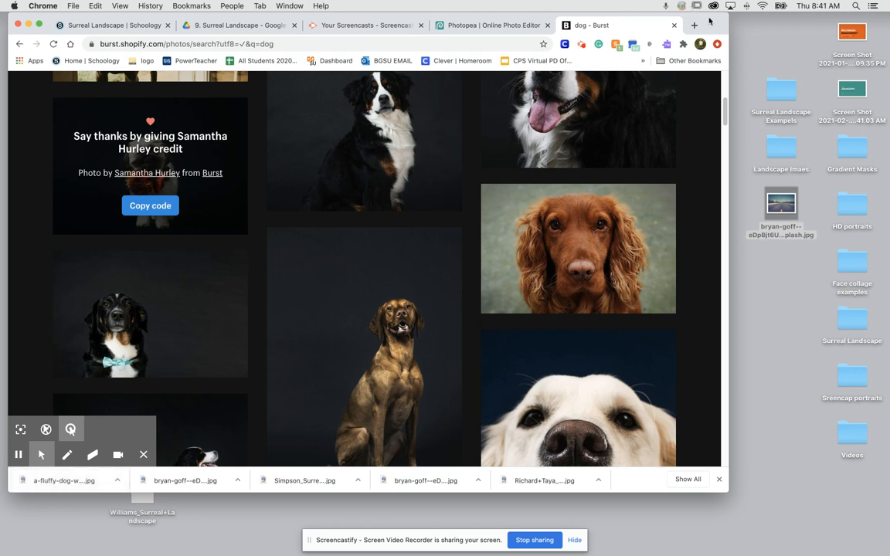
Shift the browser window slightly aside and file the downloaded fluffy dog photo in the Landscape Imaes desktop folder.
drag(706, 19, 698, 20)
drag(54, 481, 785, 146)
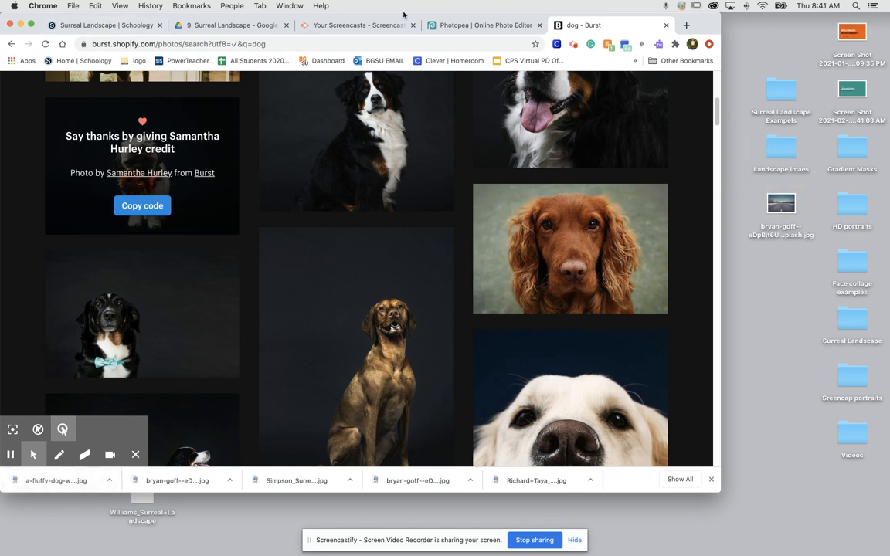
Switch to Photopea and place the fluffy dog photo from the Landscape Imaes folder into the road landscape document.
click(446, 25)
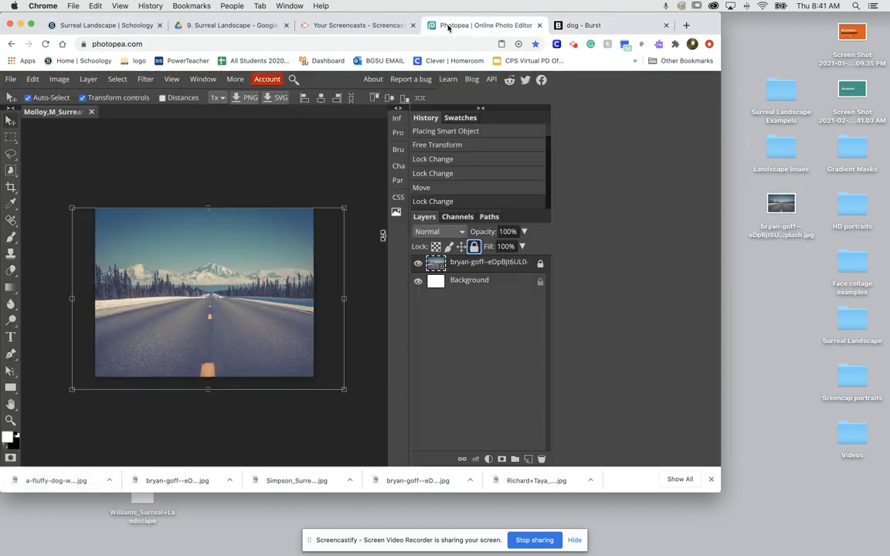
double_click(784, 153)
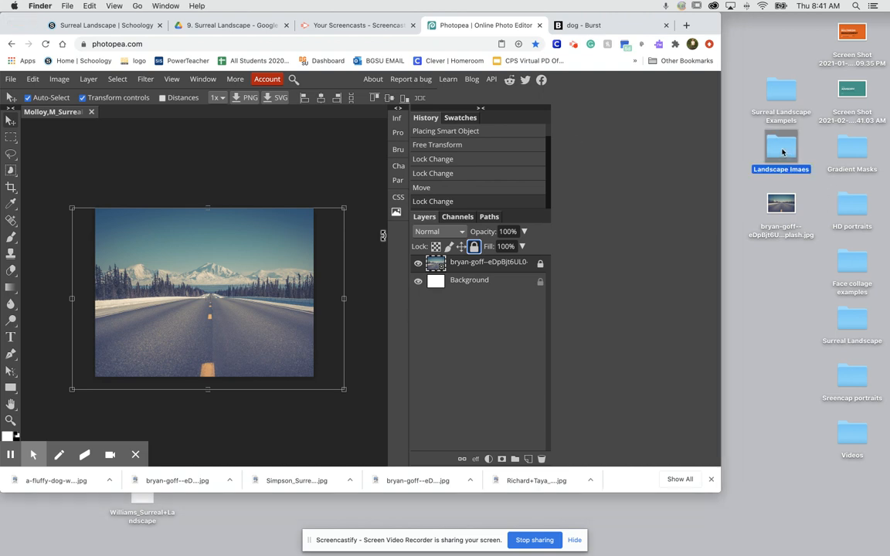
drag(317, 99, 630, 20)
drag(689, 62, 288, 266)
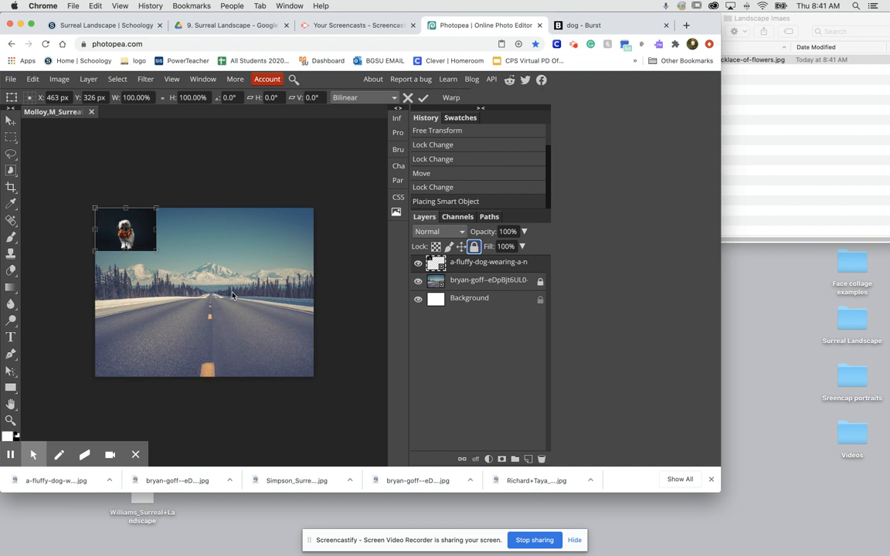
Move the placed dog photo to the middle of the road near the horizon and commit the placement.
drag(143, 225, 229, 307)
scroll(228, 308, up, 5)
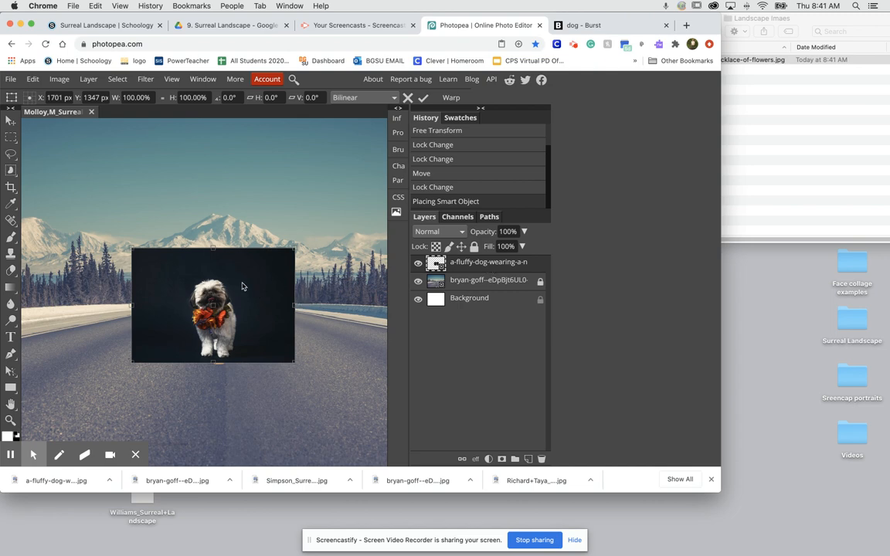
key(Return)
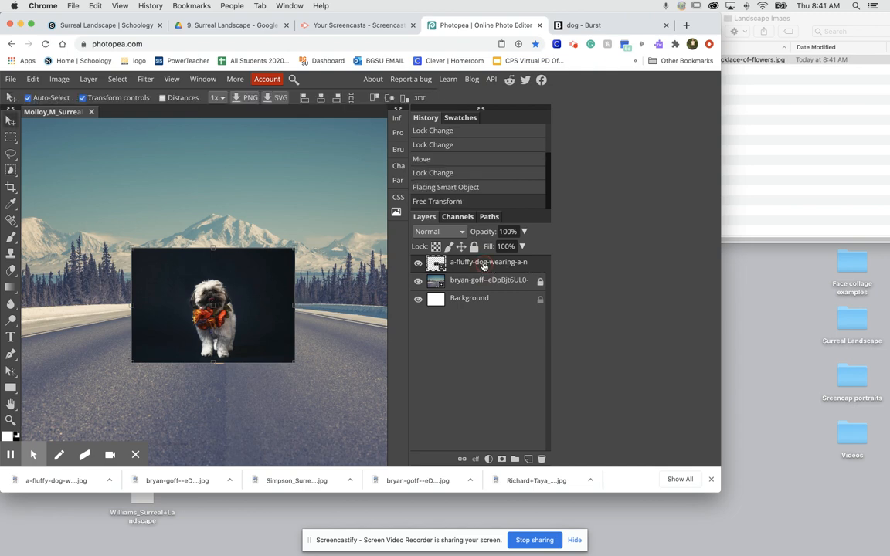
Rename the fluffy dog photo's layer as Dog.
double_click(484, 264)
text(Dog)
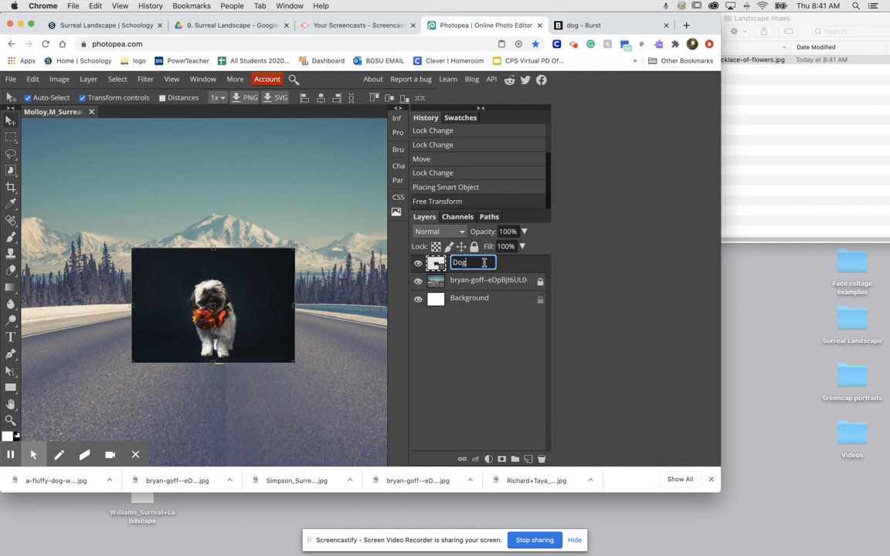
key(Return)
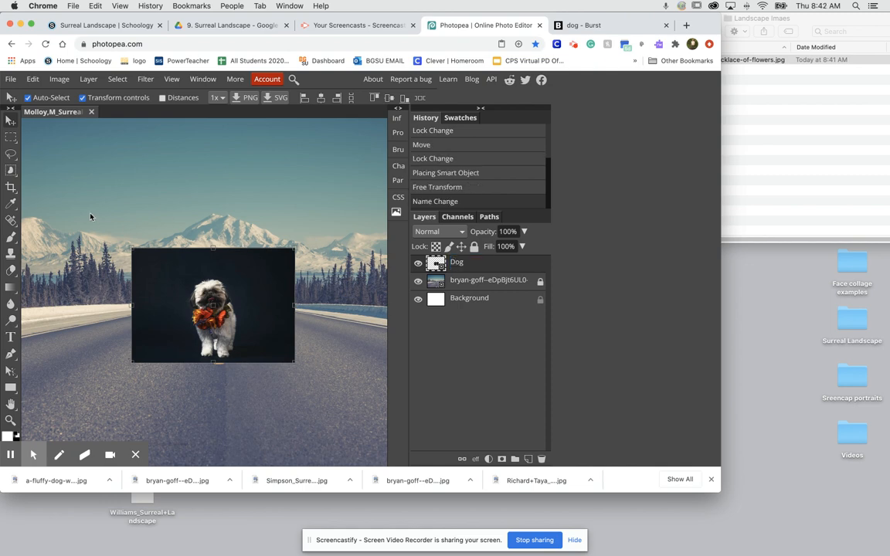
Select the dog with Quick Selection, rasterizing its layer, and add a raster mask that hides the dark background.
click(11, 171)
click(70, 184)
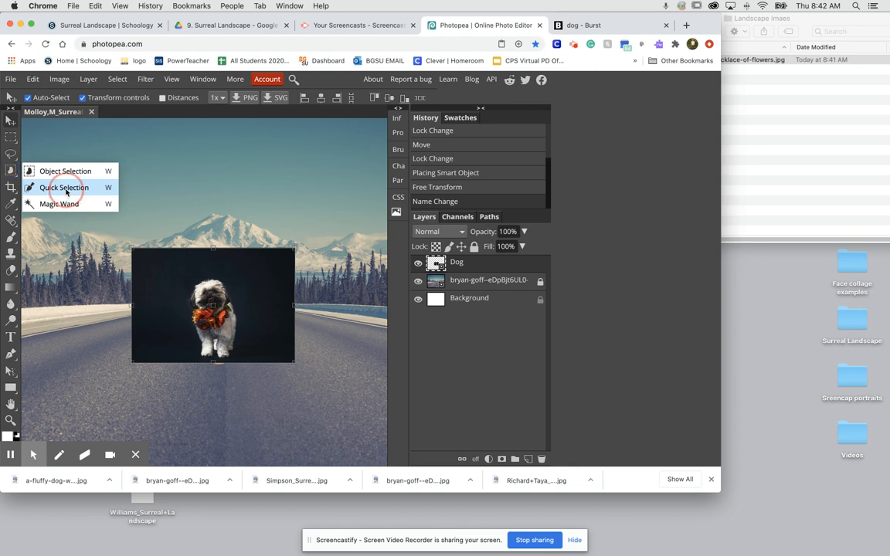
click(66, 193)
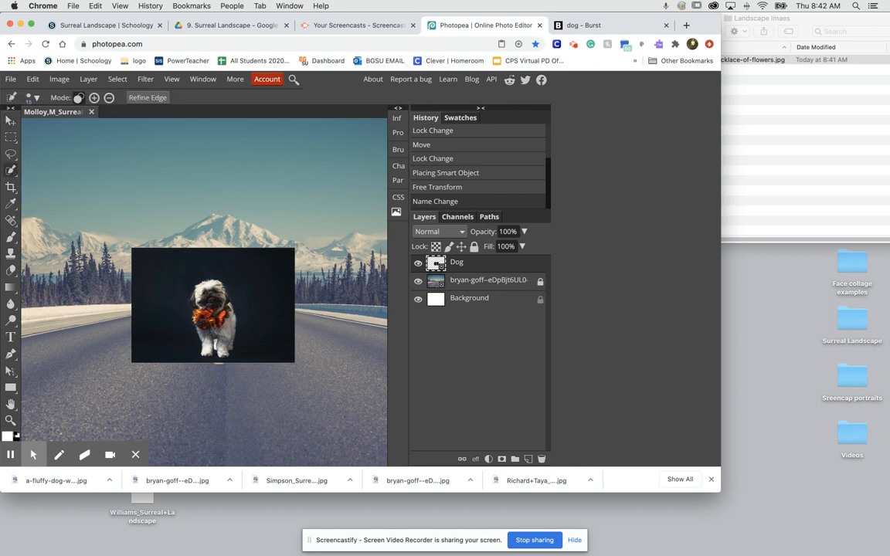
click(199, 297)
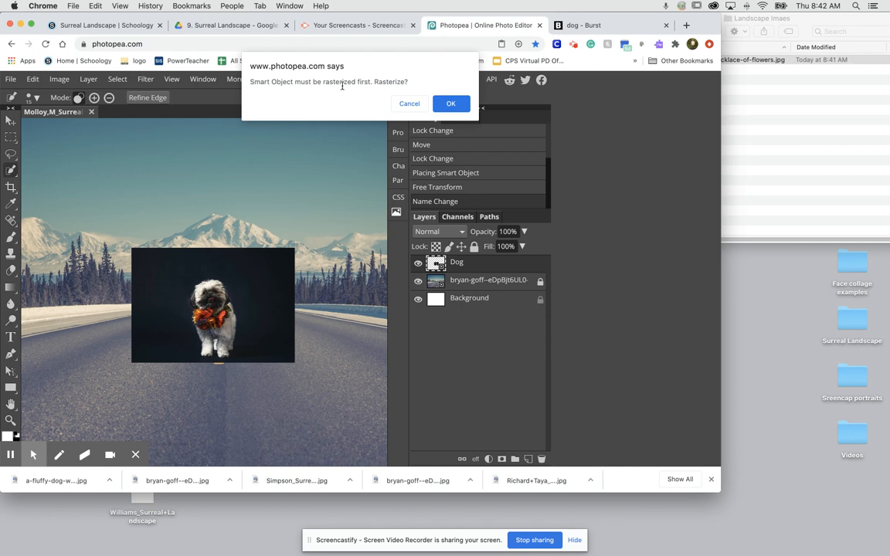
click(440, 103)
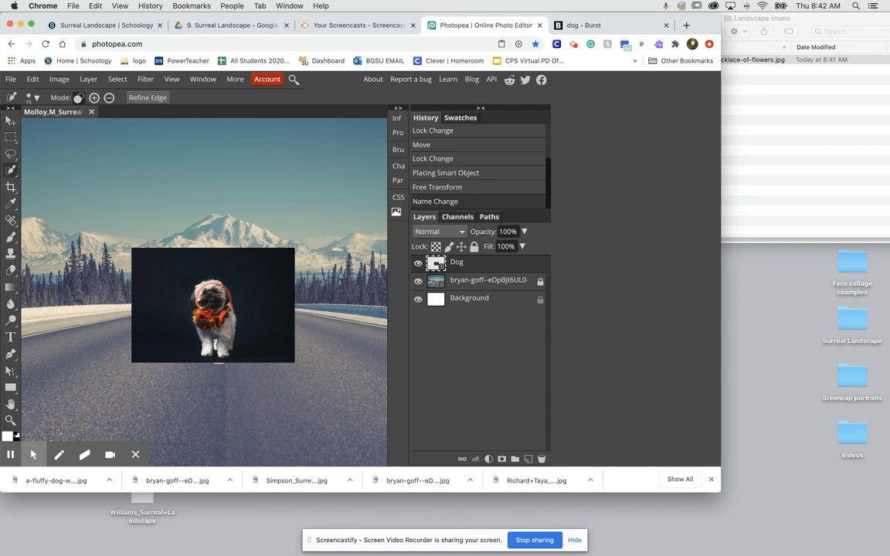
mouse_move(216, 299)
mouse_down()
mouse_move(204, 318)
mouse_move(211, 322)
mouse_move(204, 315)
mouse_up()
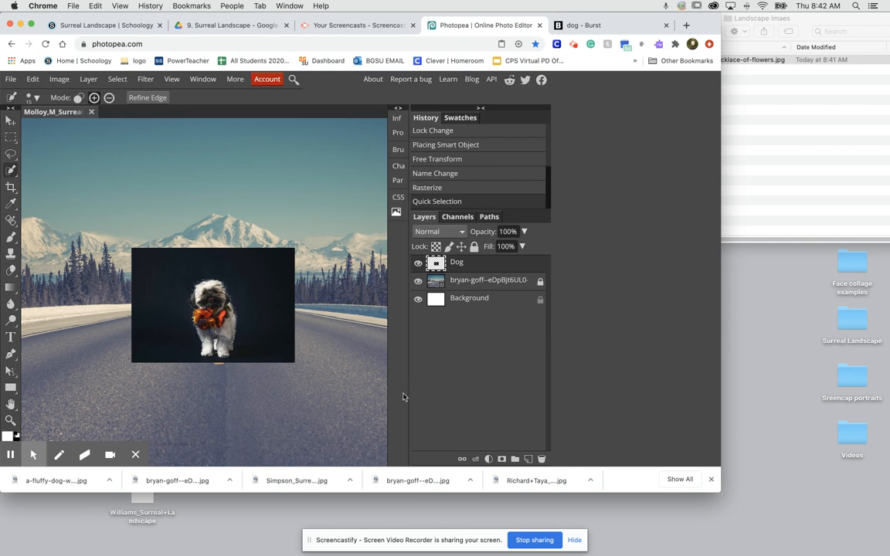
click(501, 459)
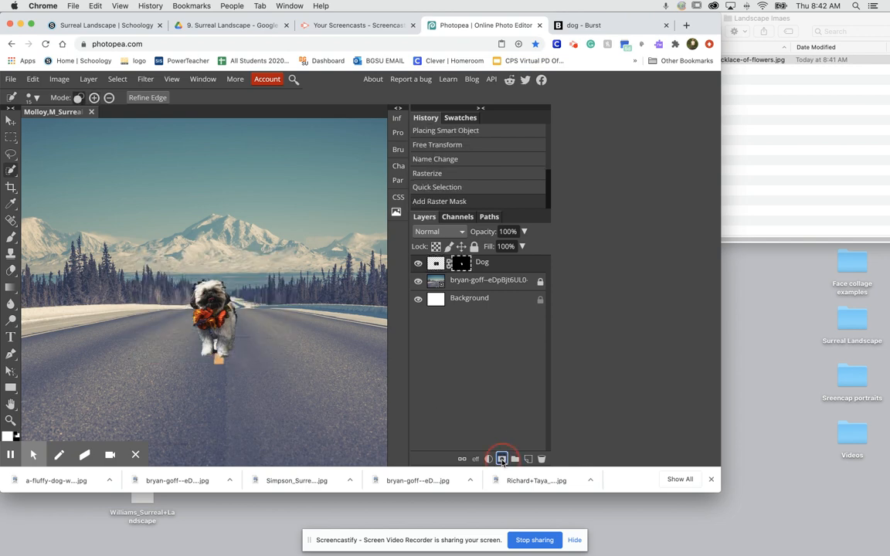
Scale the cut-out dog proportionally to about 248% and move it onto the right-hand foreground of the road.
key(super+minus)
key(super+minus)
key(super+minus)
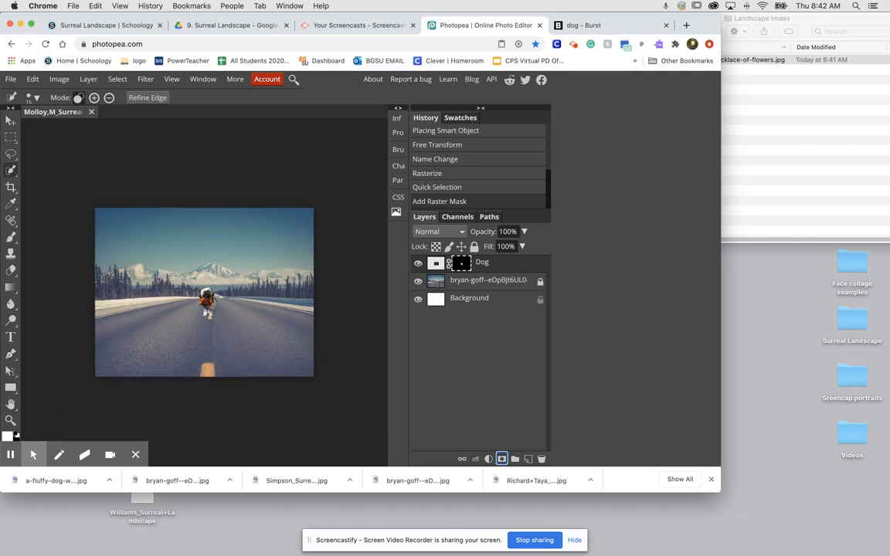
click(11, 120)
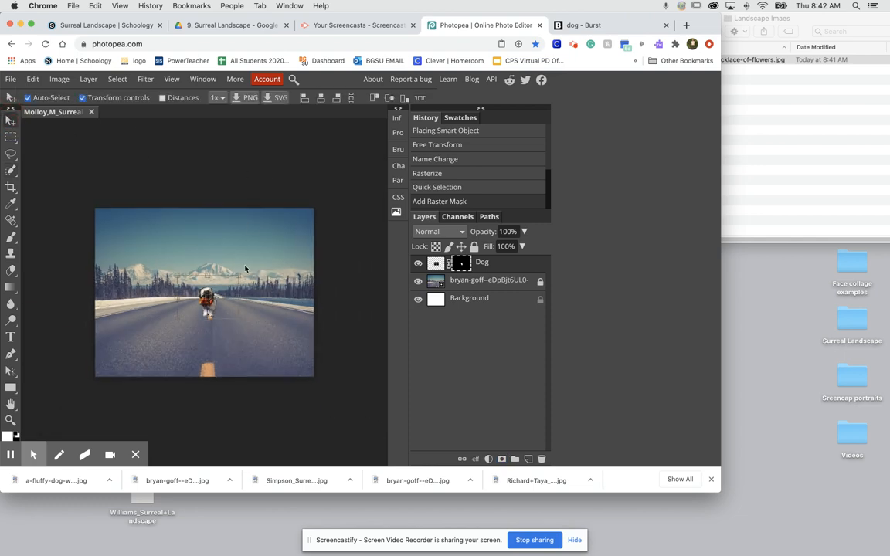
drag(239, 276, 358, 218)
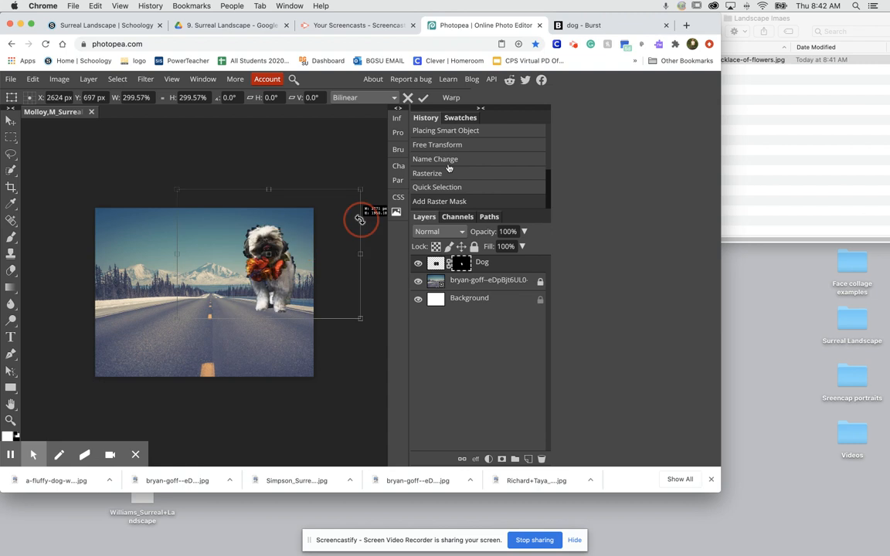
drag(262, 255, 201, 290)
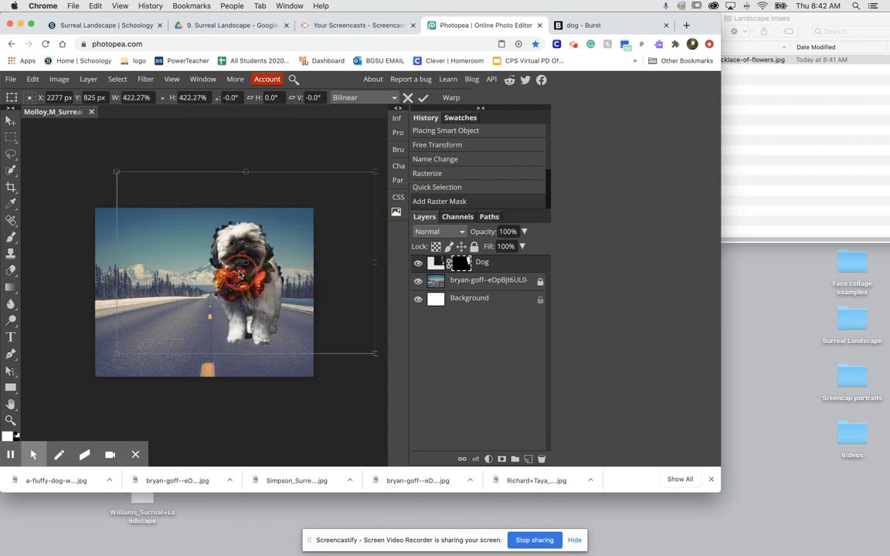
drag(255, 274, 224, 263)
drag(346, 160, 231, 226)
drag(163, 315, 213, 256)
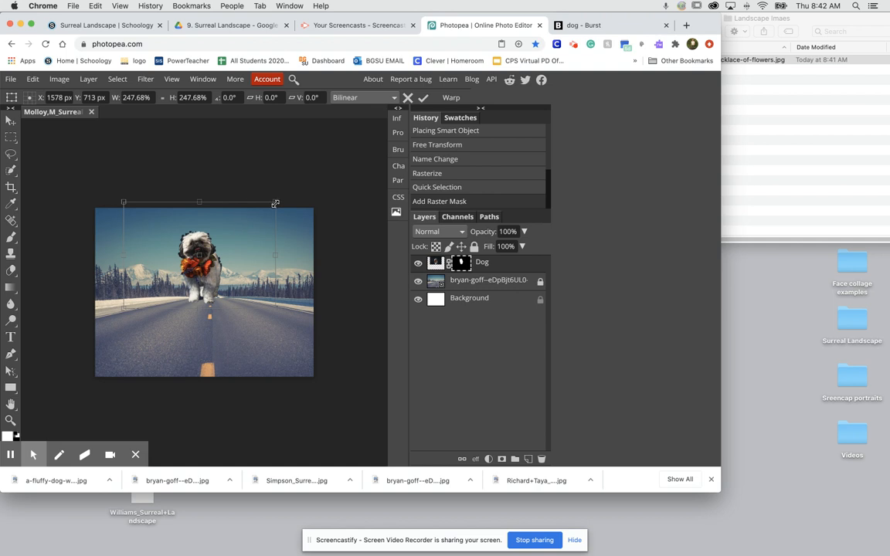
drag(205, 250, 274, 320)
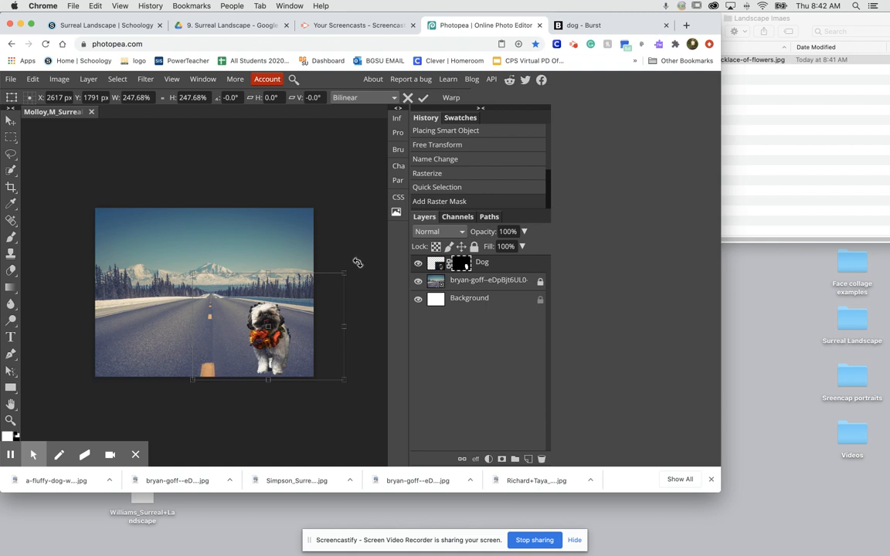
Reduce the dog to about 185% and position it in the foreground just right of the road's centre line.
drag(344, 272, 305, 298)
drag(252, 353, 139, 282)
drag(145, 248, 130, 315)
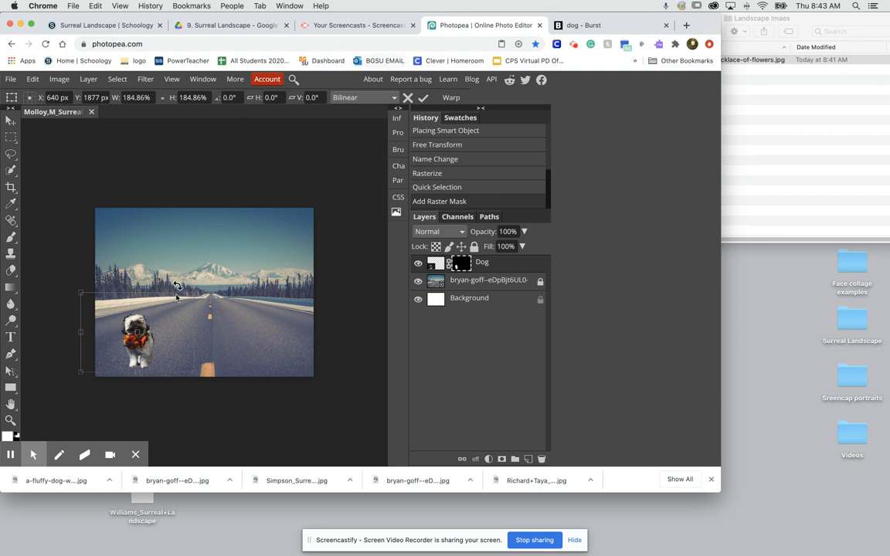
drag(138, 349, 156, 342)
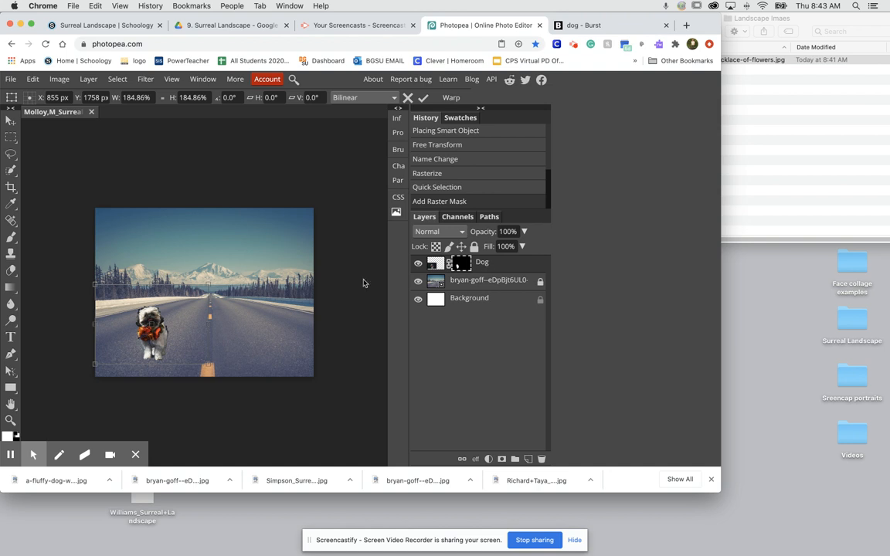
drag(167, 341, 250, 345)
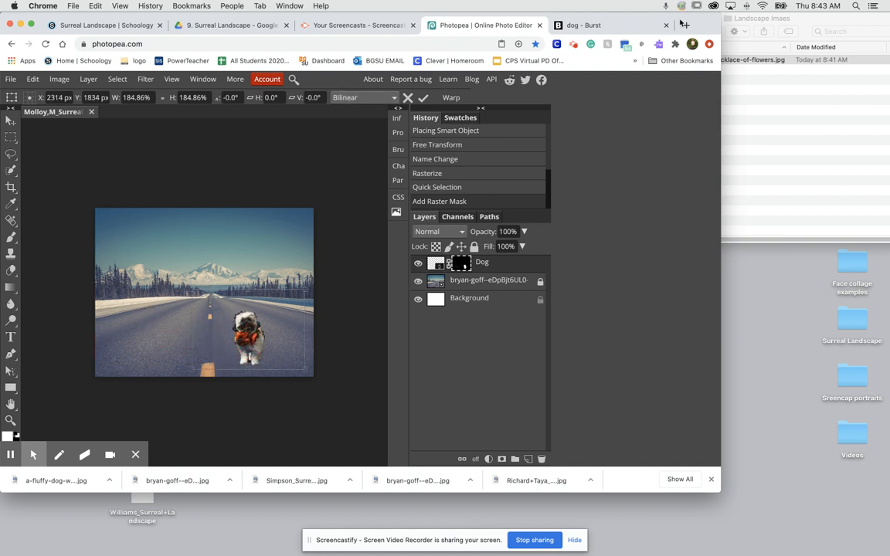
Switch back to the Burst photo site and return to the start of the dog results.
click(584, 25)
scroll(232, 152, up, 5)
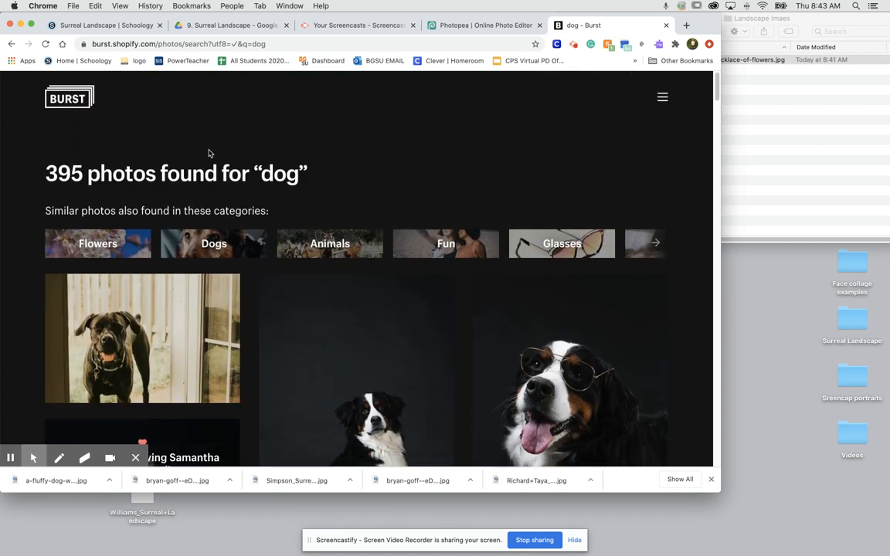